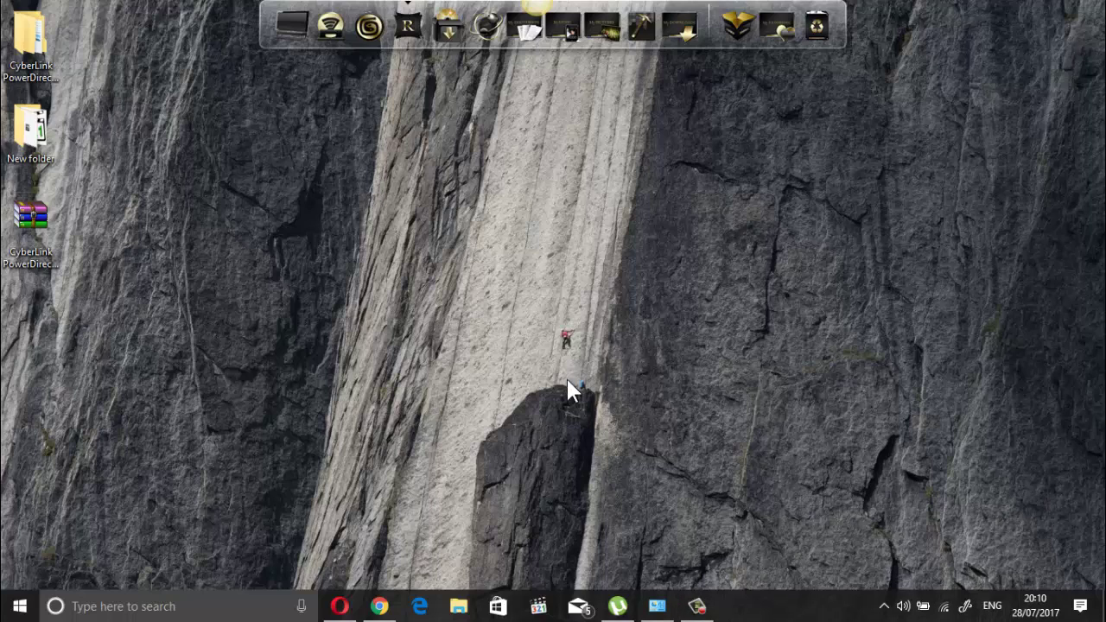
Step: Open Windows Defender Security Centre from the hidden notification-area icons
{"action": "left_click", "coordinate": [884, 605]}
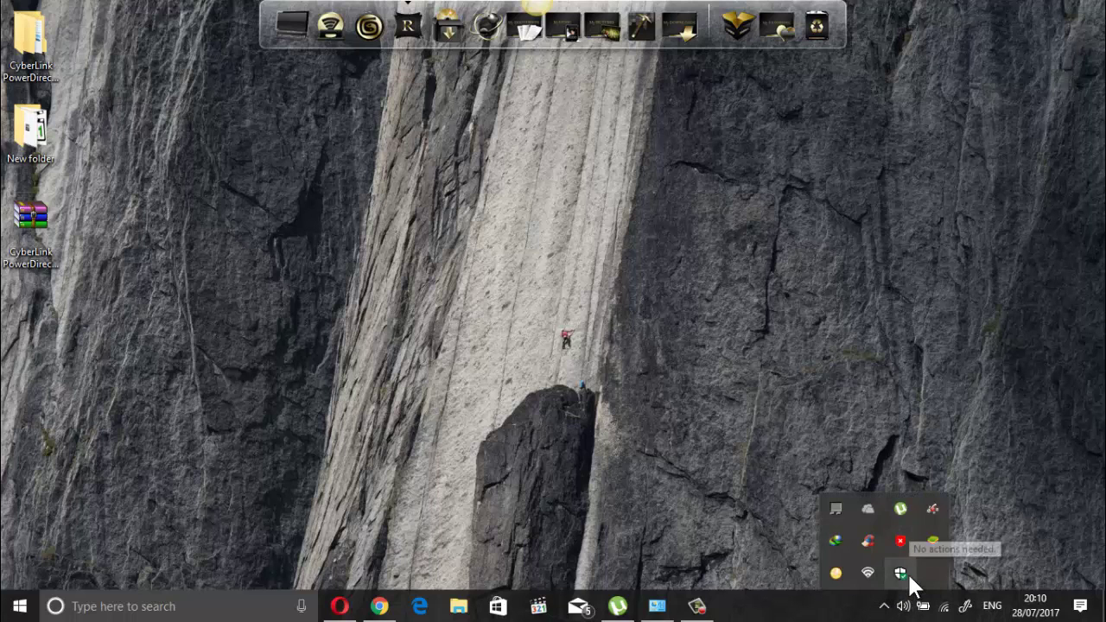
{"action": "left_click", "coordinate": [907, 572]}
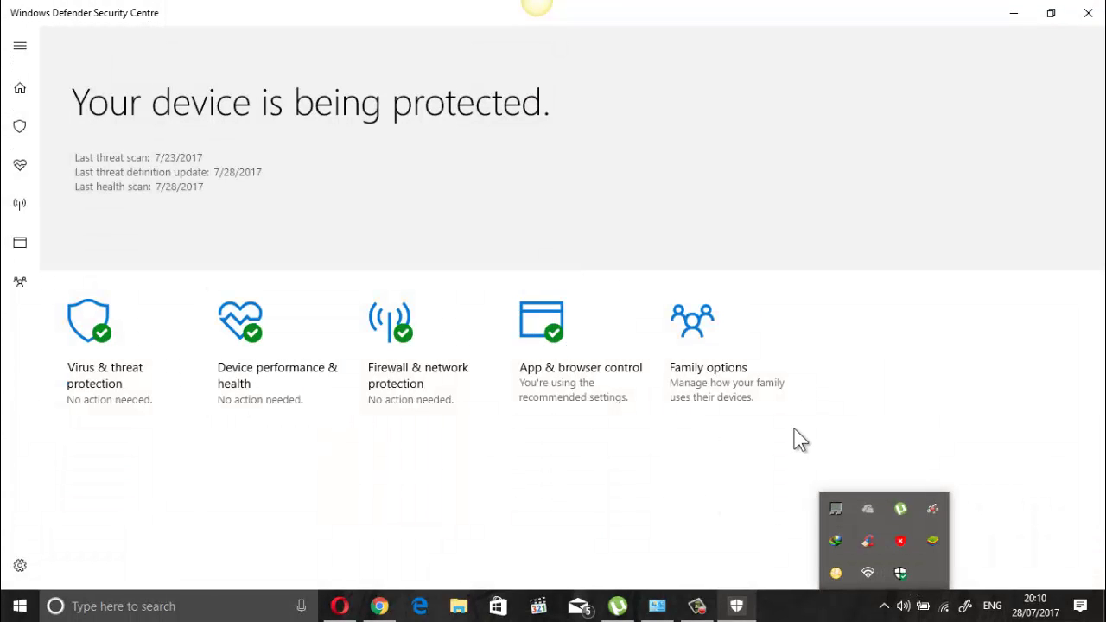
{"action": "left_click", "coordinate": [303, 269]}
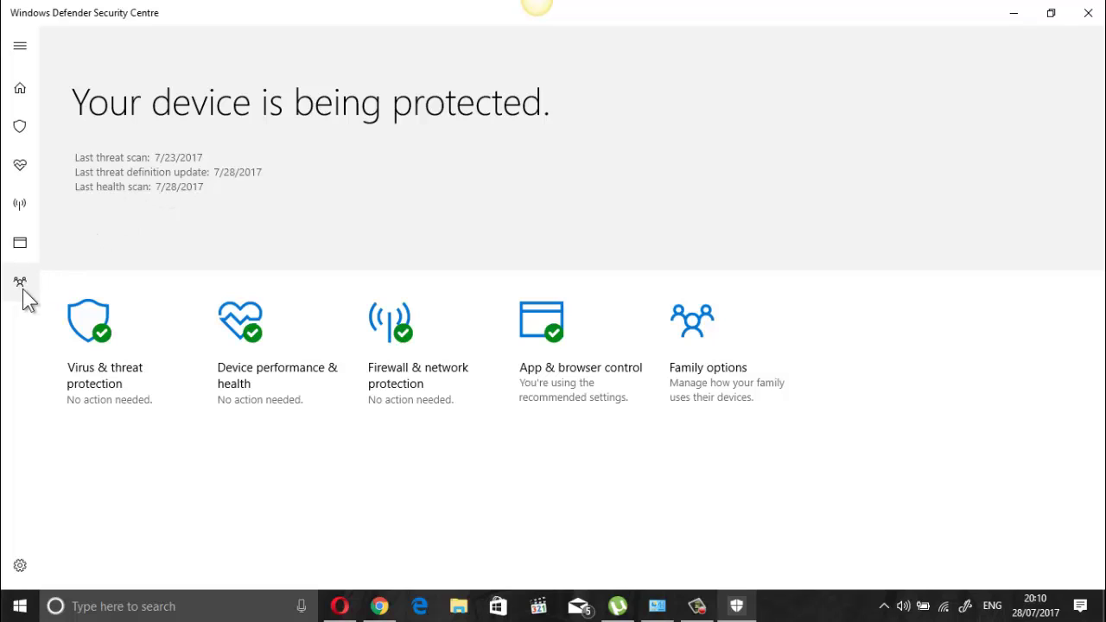
Step: View Defender's notification settings, return to the home page, and close the app
{"action": "left_click", "coordinate": [20, 566]}
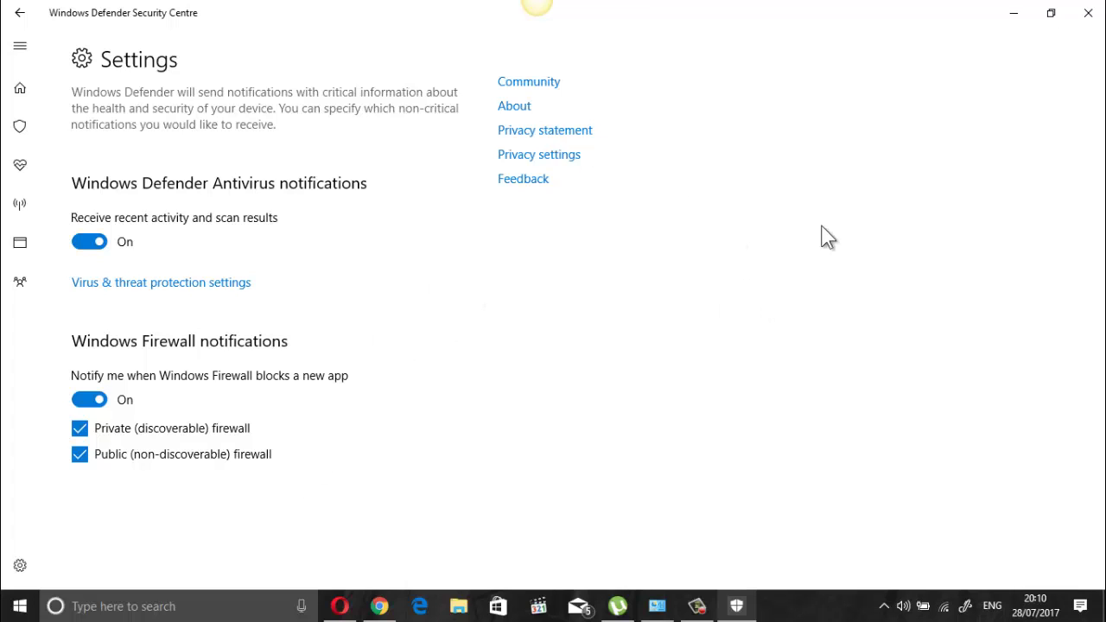
{"action": "left_click", "coordinate": [20, 16]}
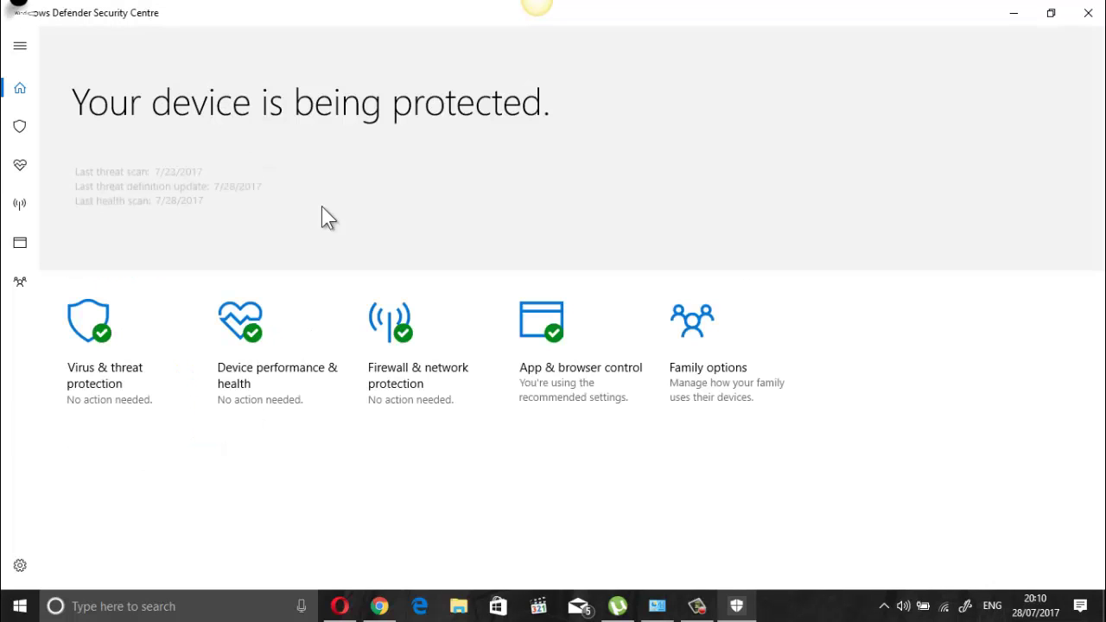
{"action": "left_click", "coordinate": [1088, 13]}
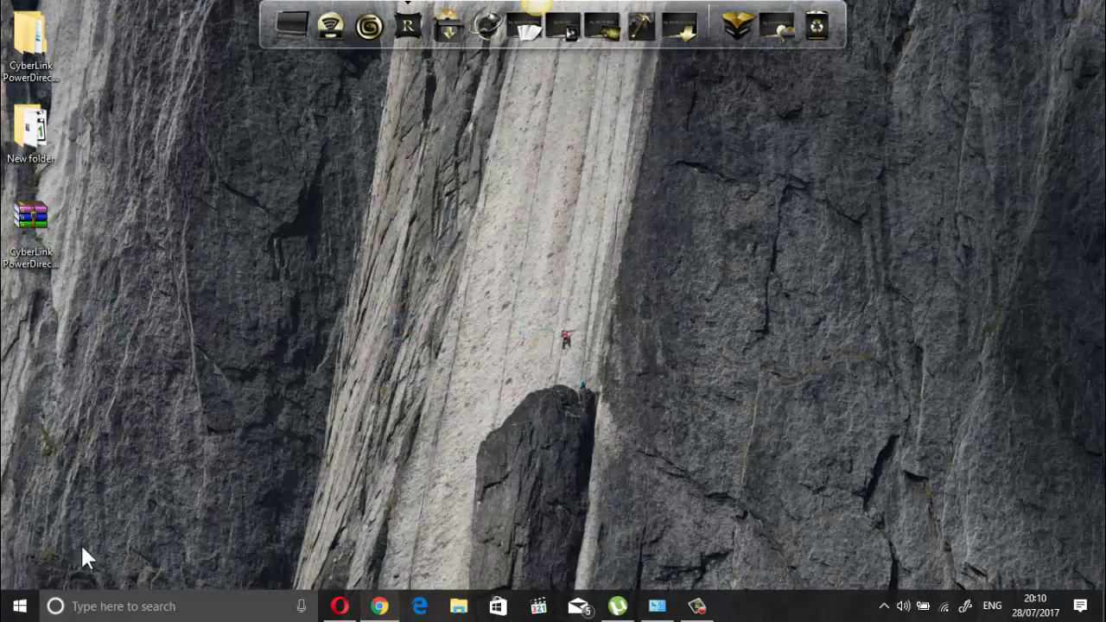
Step: Launch Windows Defender Security Centre from Settings > Update & security > Windows Defender
{"action": "left_click", "coordinate": [19, 610]}
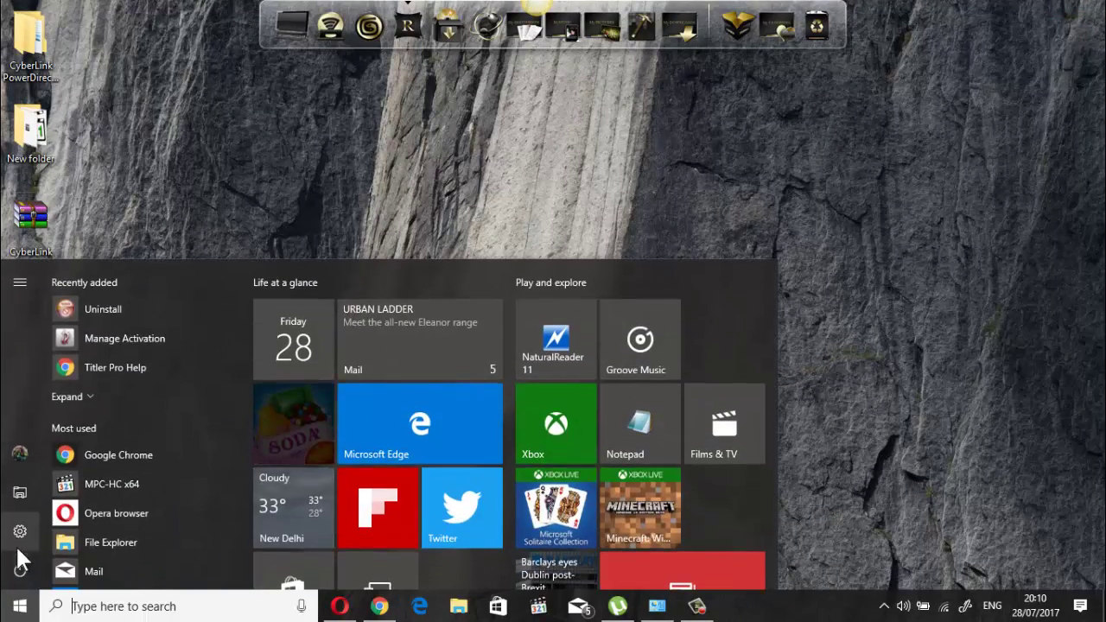
{"action": "left_click", "coordinate": [17, 535]}
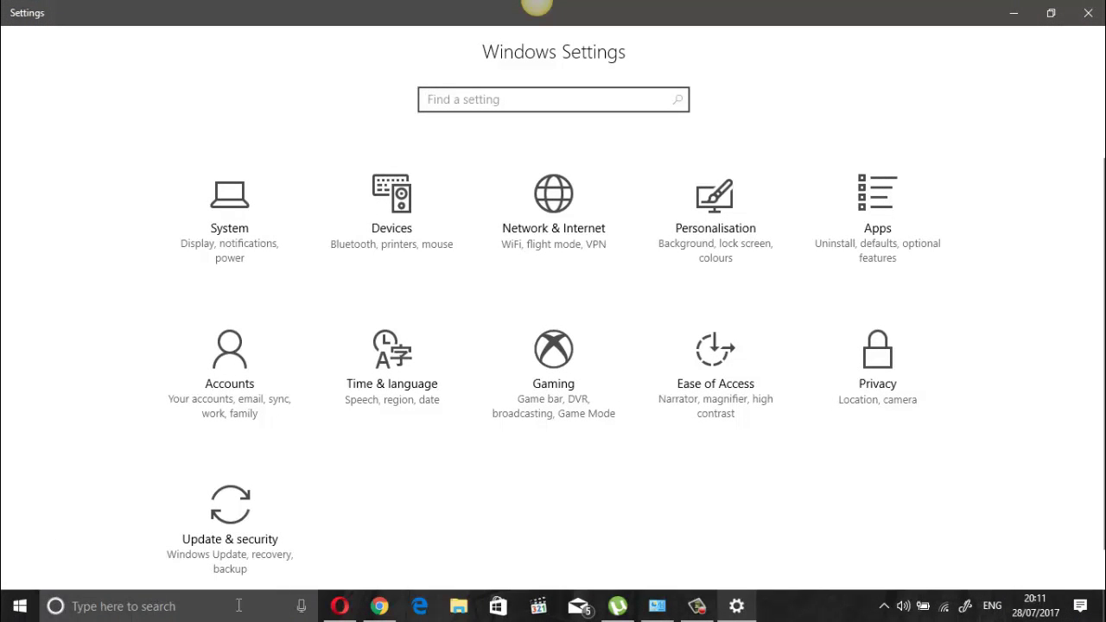
{"action": "left_click", "coordinate": [229, 534]}
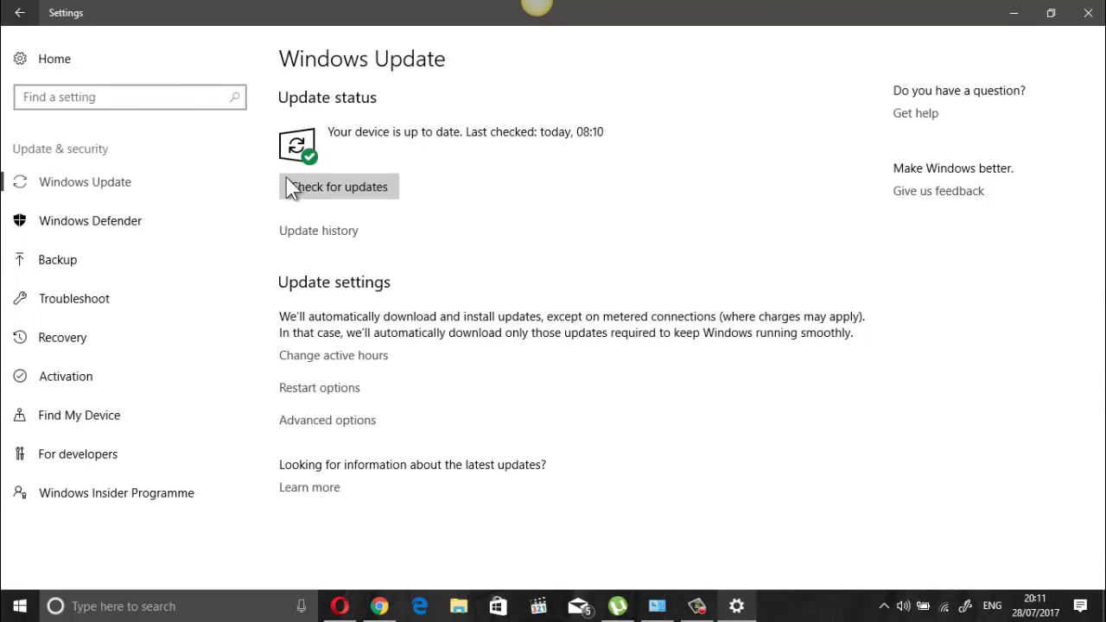
{"action": "left_click", "coordinate": [114, 228]}
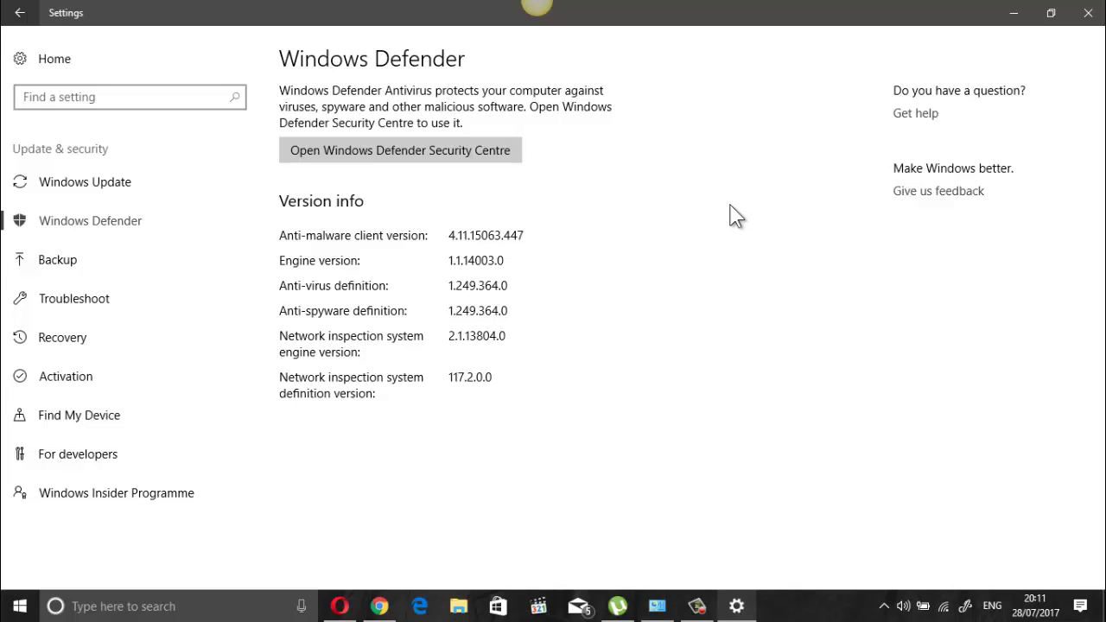
{"action": "left_click", "coordinate": [498, 152]}
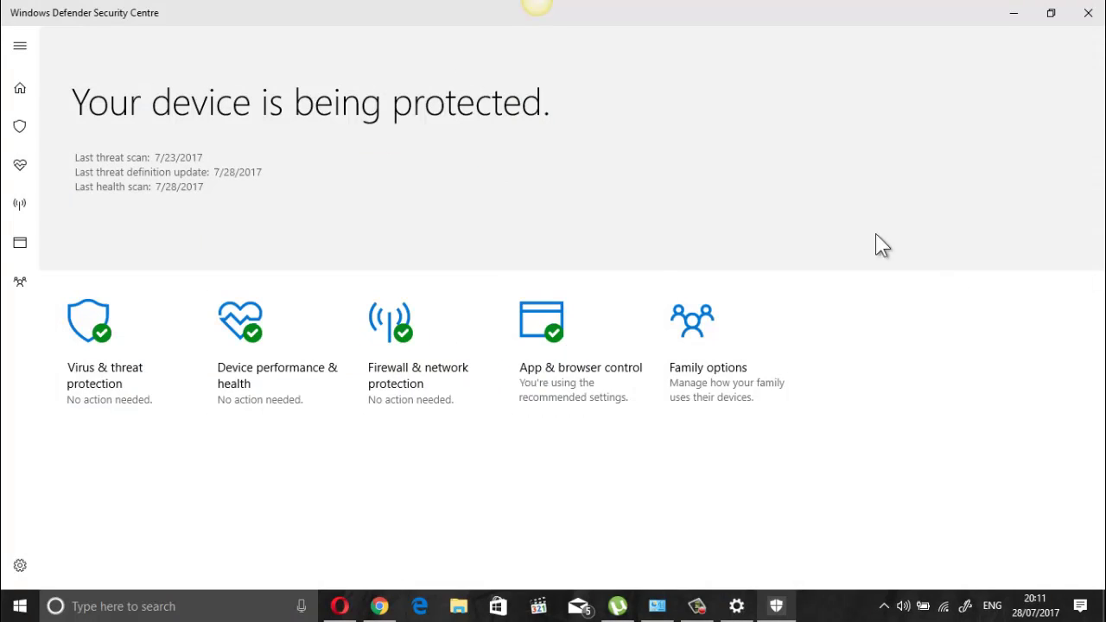
Step: Review the Virus & threat protection page and scan history, then close Defender Security Centre
{"action": "left_click", "coordinate": [19, 96]}
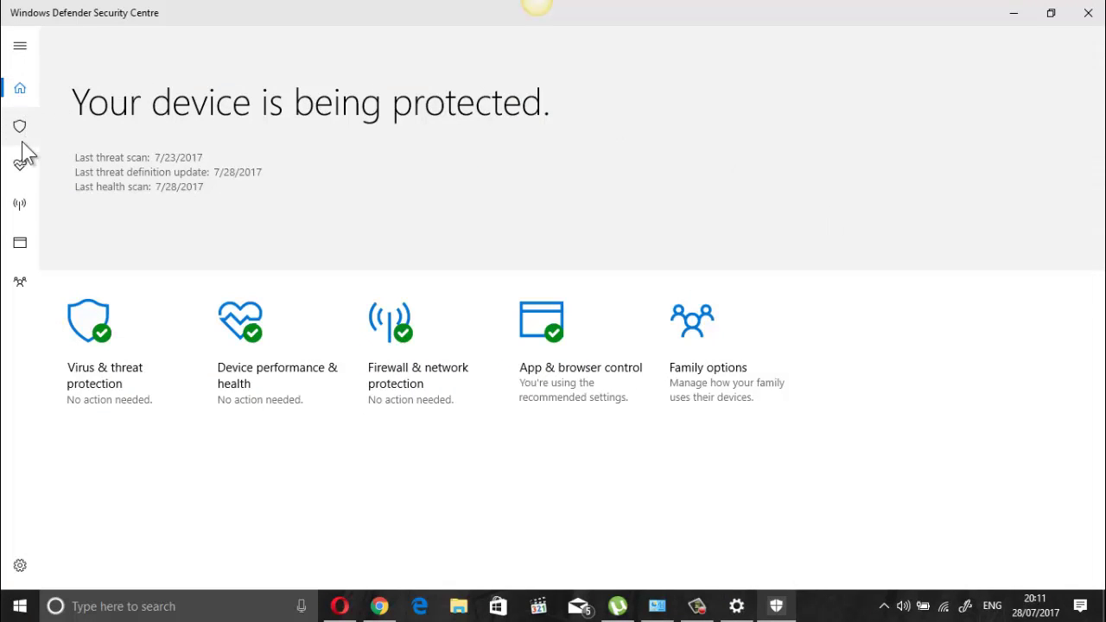
{"action": "left_click", "coordinate": [19, 127]}
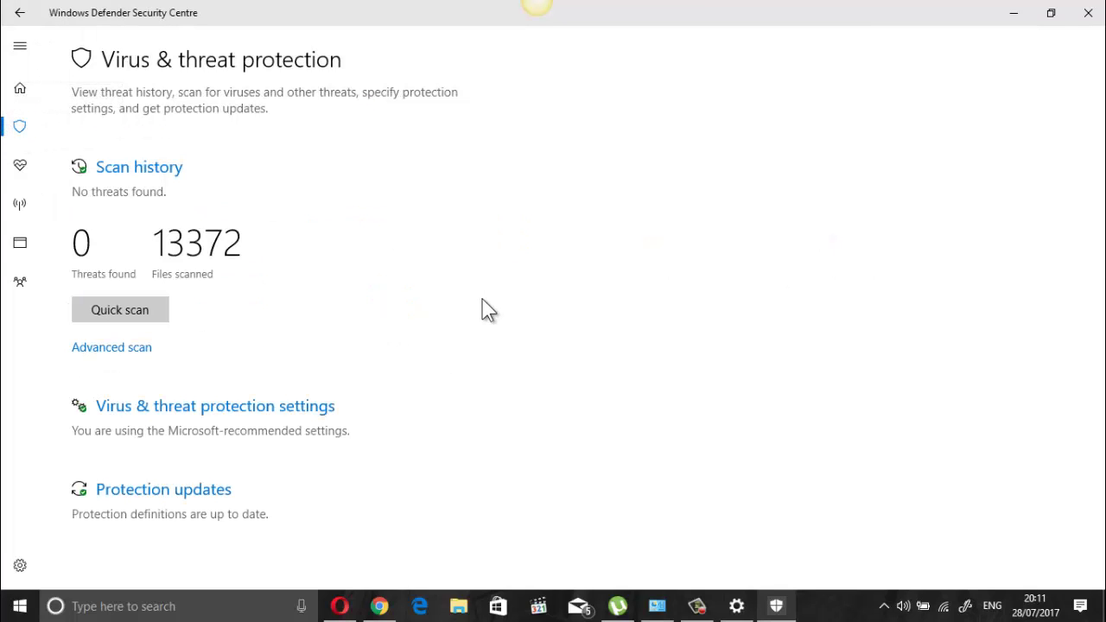
{"action": "left_click", "coordinate": [1089, 19]}
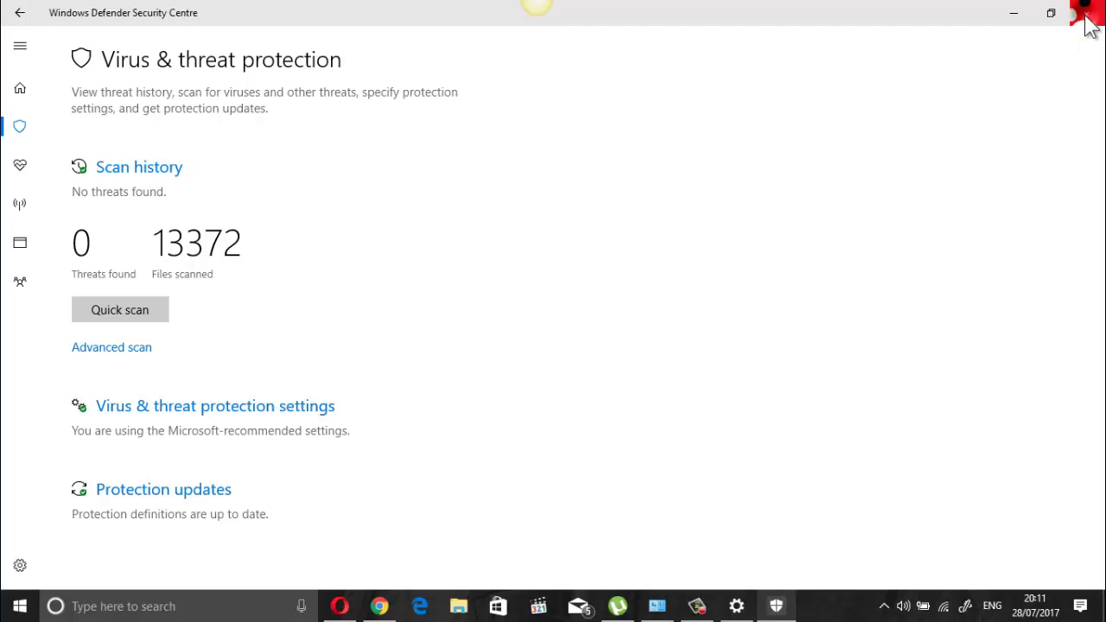
Step: Close Settings and launch Local Group Policy Editor by searching 'gpedit'
{"action": "left_click", "coordinate": [1087, 24]}
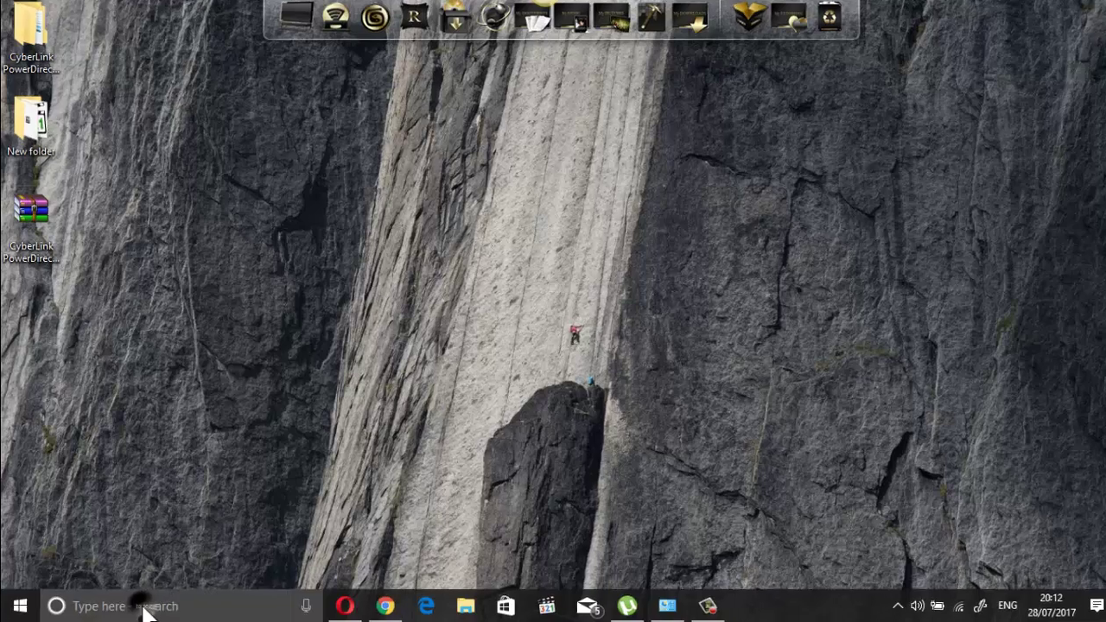
{"action": "left_click", "coordinate": [140, 605]}
{"action": "type", "text": "gpedit"}
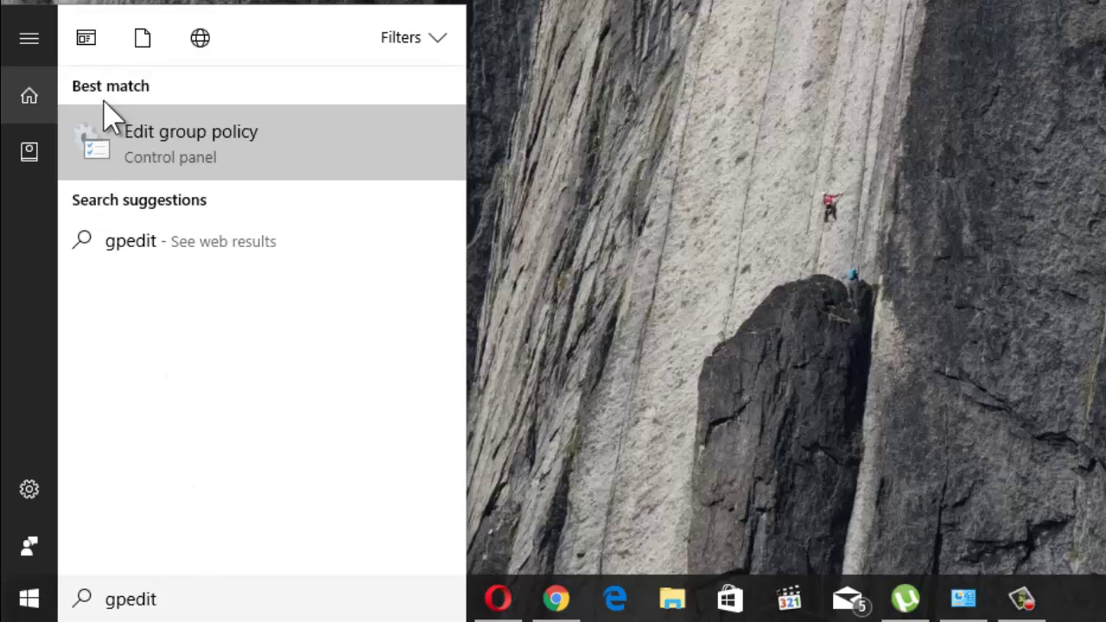
{"action": "left_click", "coordinate": [221, 153]}
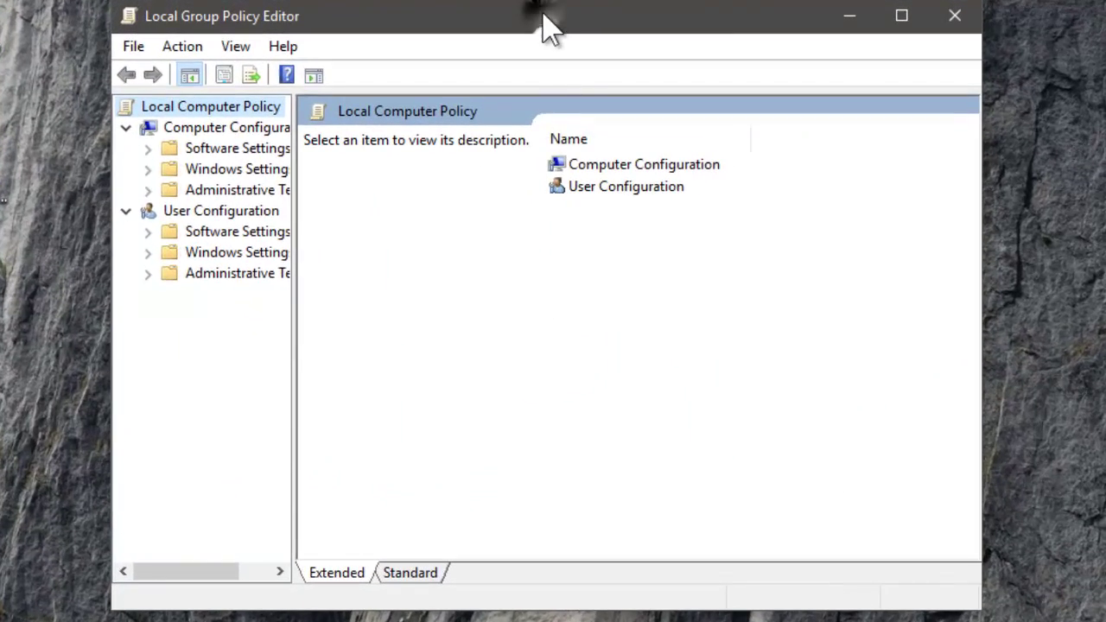
Step: Widen the folder tree and navigate Administrative Templates > Windows Components > Windows Defender Antivirus
{"action": "left_click_drag", "start_coordinate": [545, 25], "coordinate": [753, 1]}
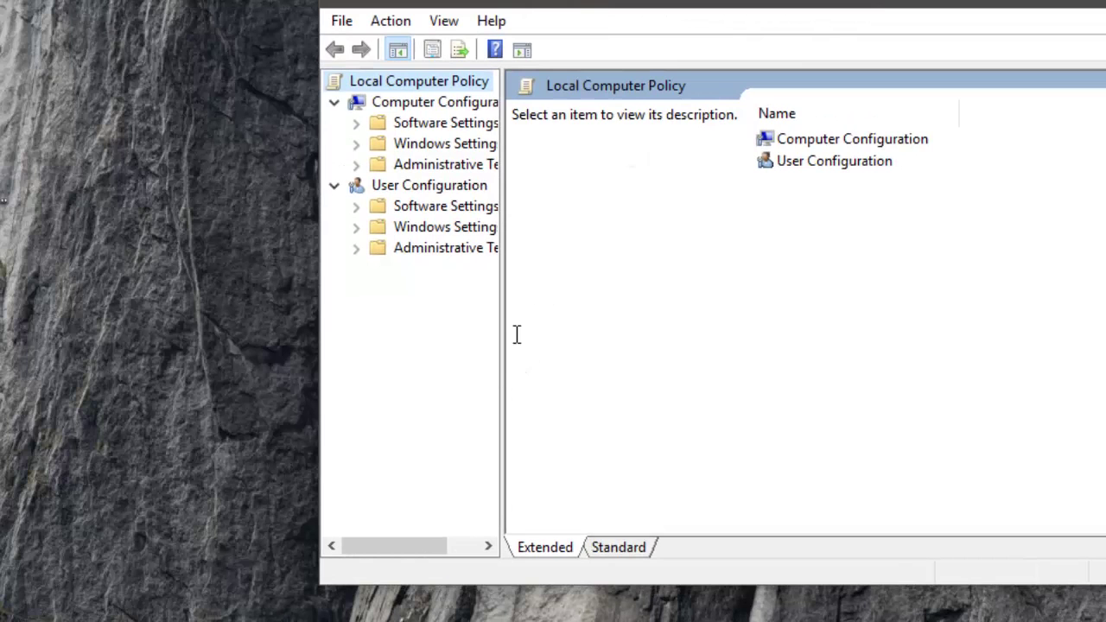
{"action": "left_click_drag", "start_coordinate": [501, 331], "coordinate": [562, 330]}
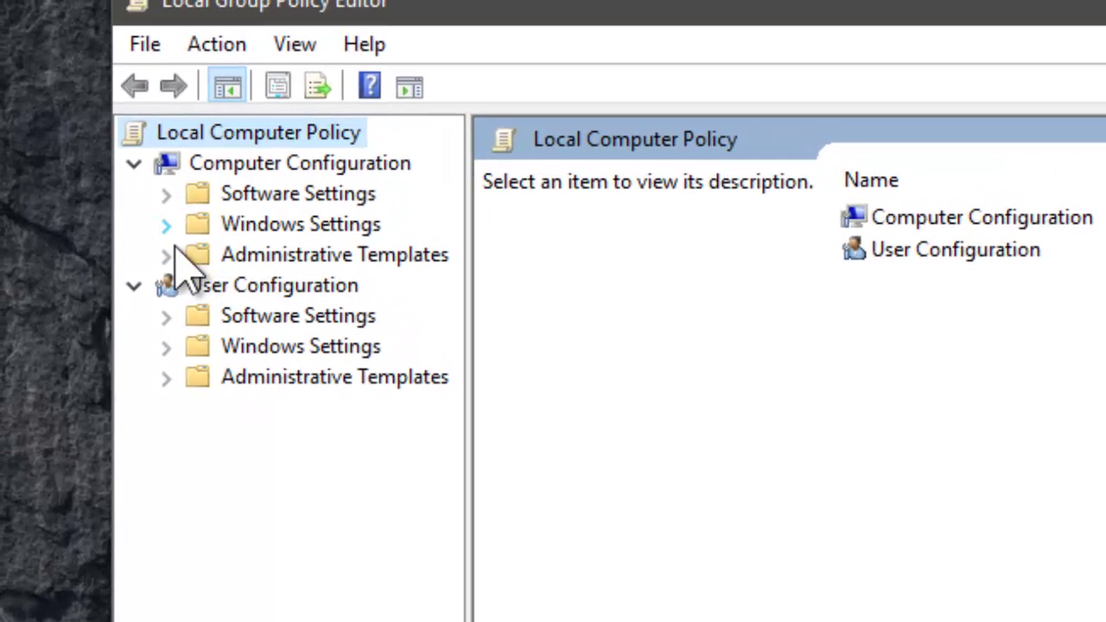
{"action": "left_click", "coordinate": [164, 254]}
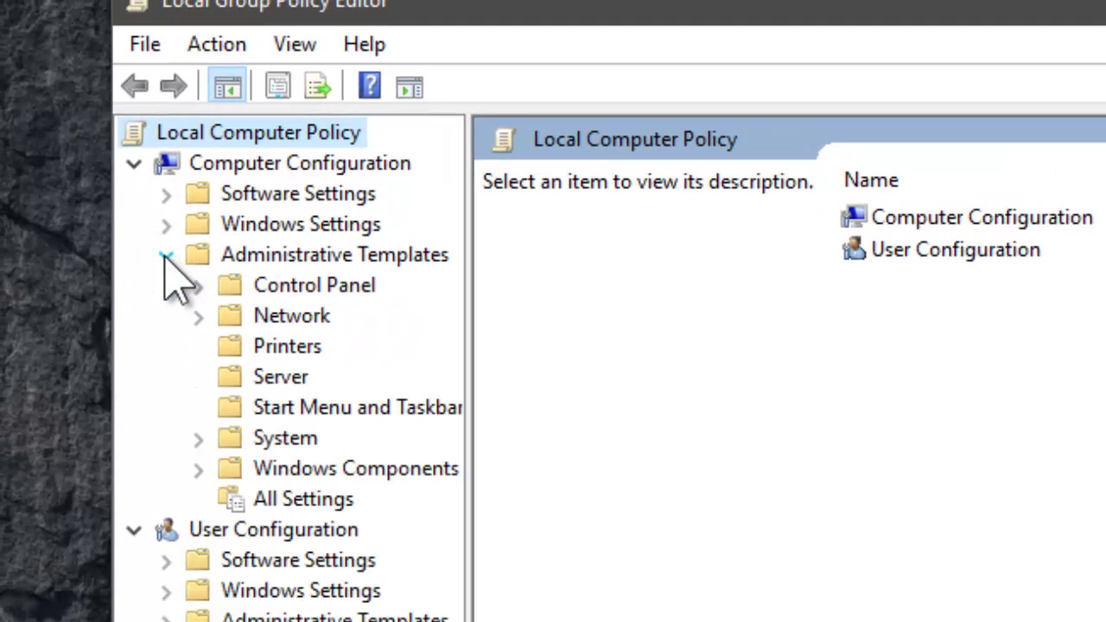
{"action": "left_click", "coordinate": [321, 471]}
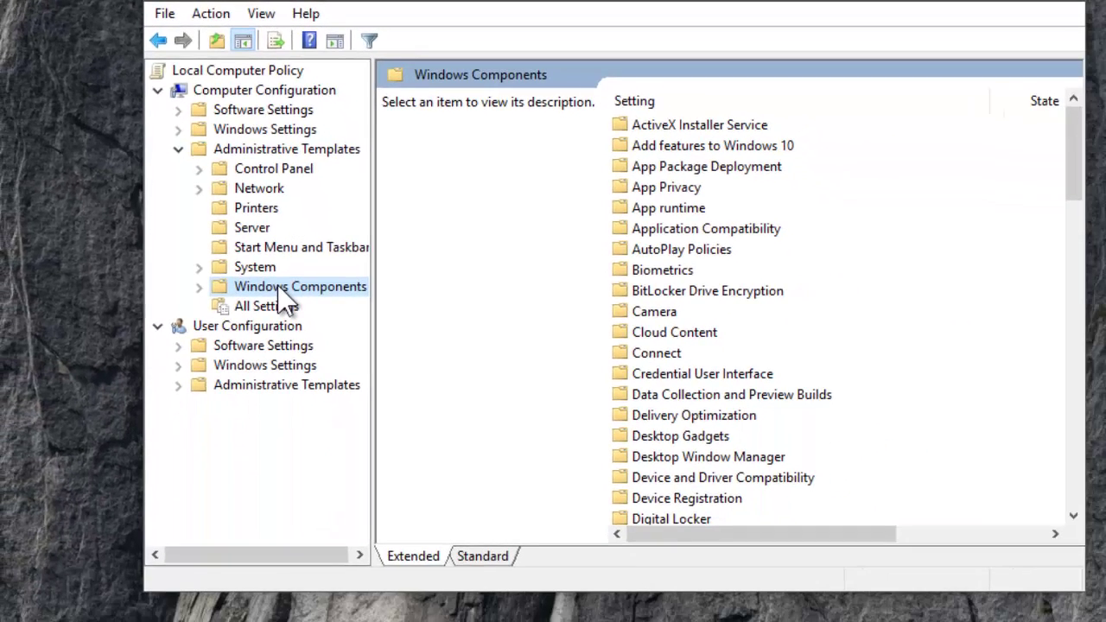
{"action": "left_click", "coordinate": [200, 287]}
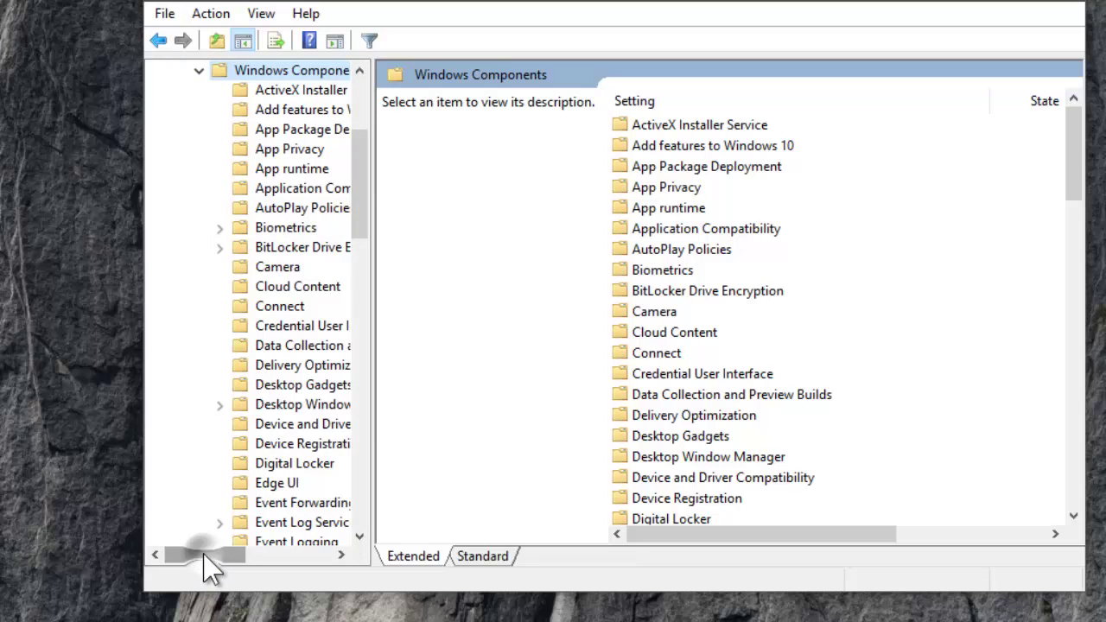
{"action": "left_click_drag", "start_coordinate": [210, 556], "coordinate": [258, 559]}
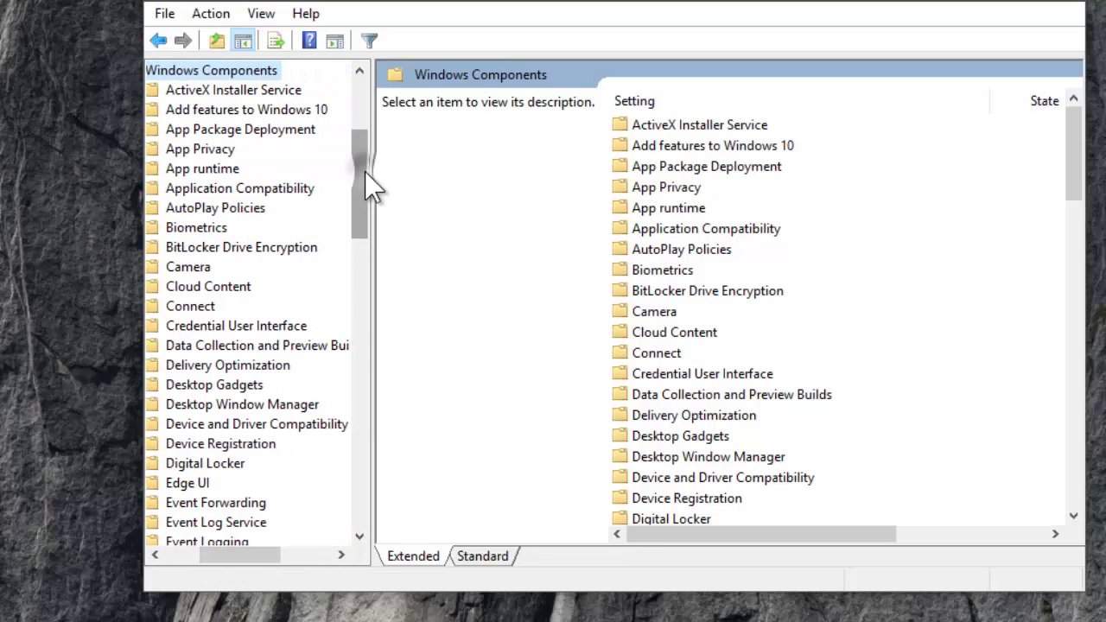
{"action": "left_click_drag", "start_coordinate": [365, 181], "coordinate": [386, 368]}
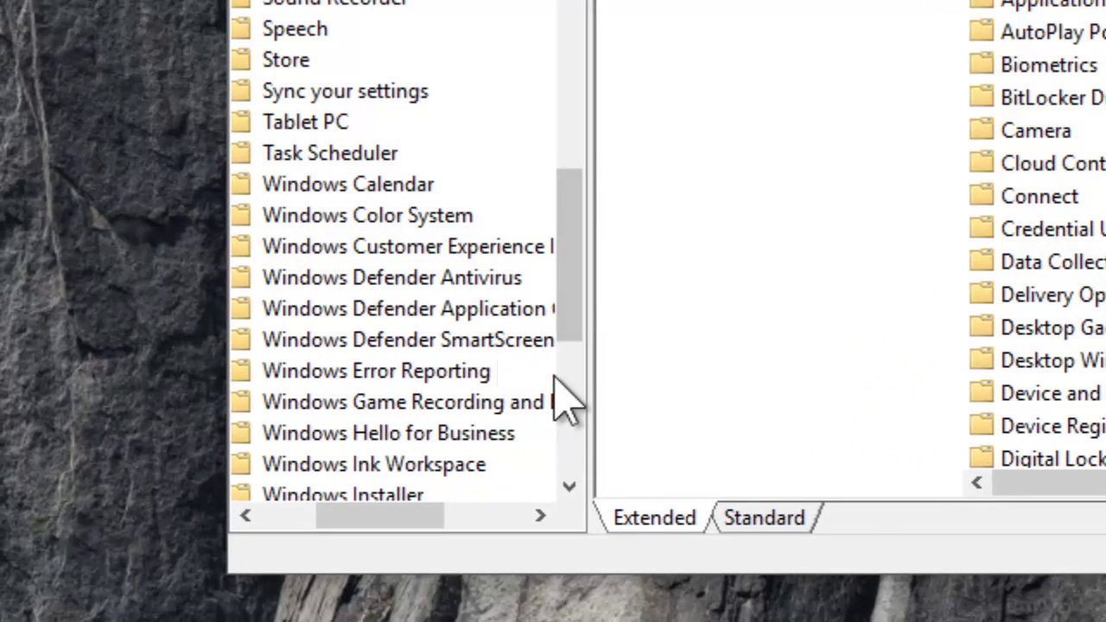
{"action": "left_click", "coordinate": [458, 285]}
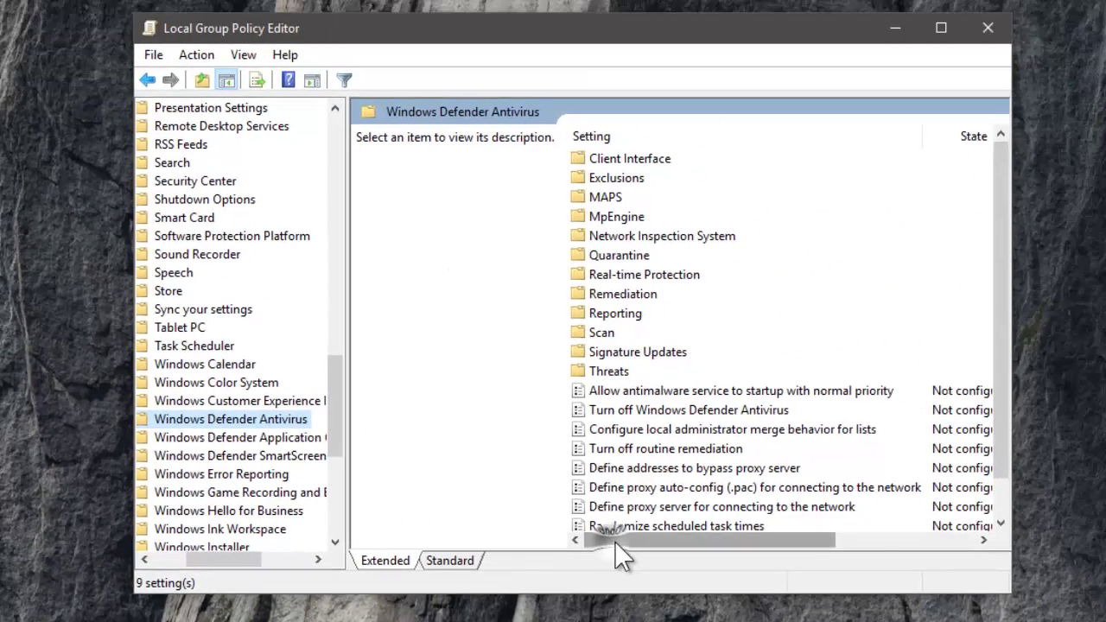
Step: Select the 'Turn off Windows Defender Antivirus' policy to view its description
{"action": "mouse_move", "coordinate": [614, 541]}
{"action": "left_mouse_down"}
{"action": "mouse_move", "coordinate": [680, 546]}
{"action": "mouse_move", "coordinate": [614, 541]}
{"action": "left_mouse_up"}
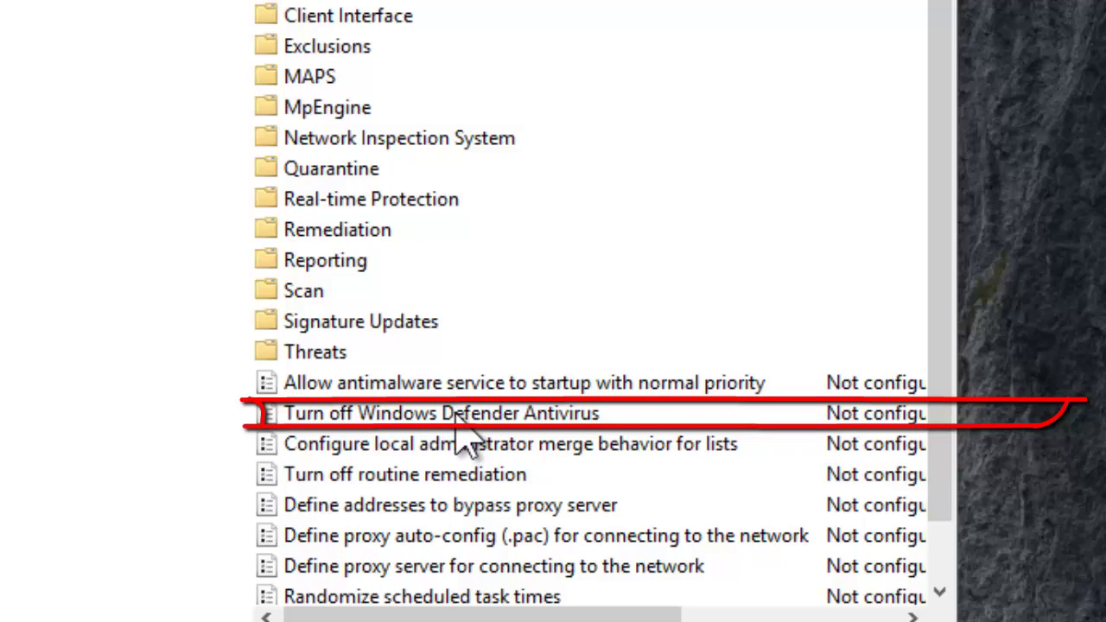
{"action": "left_click", "coordinate": [455, 415]}
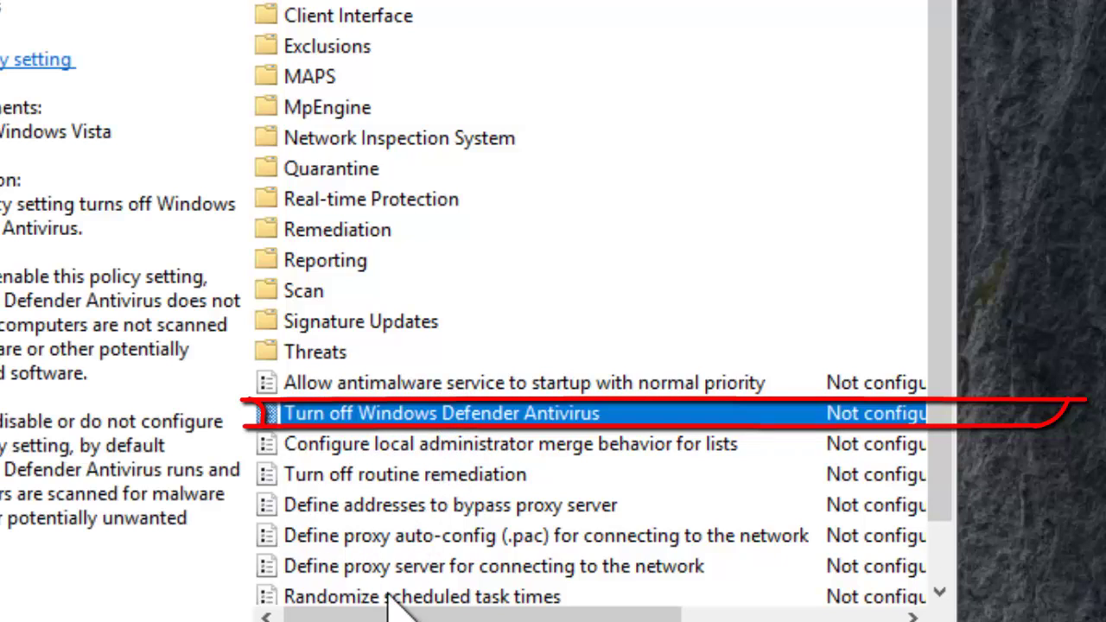
{"action": "left_click_drag", "start_coordinate": [396, 616], "coordinate": [583, 616]}
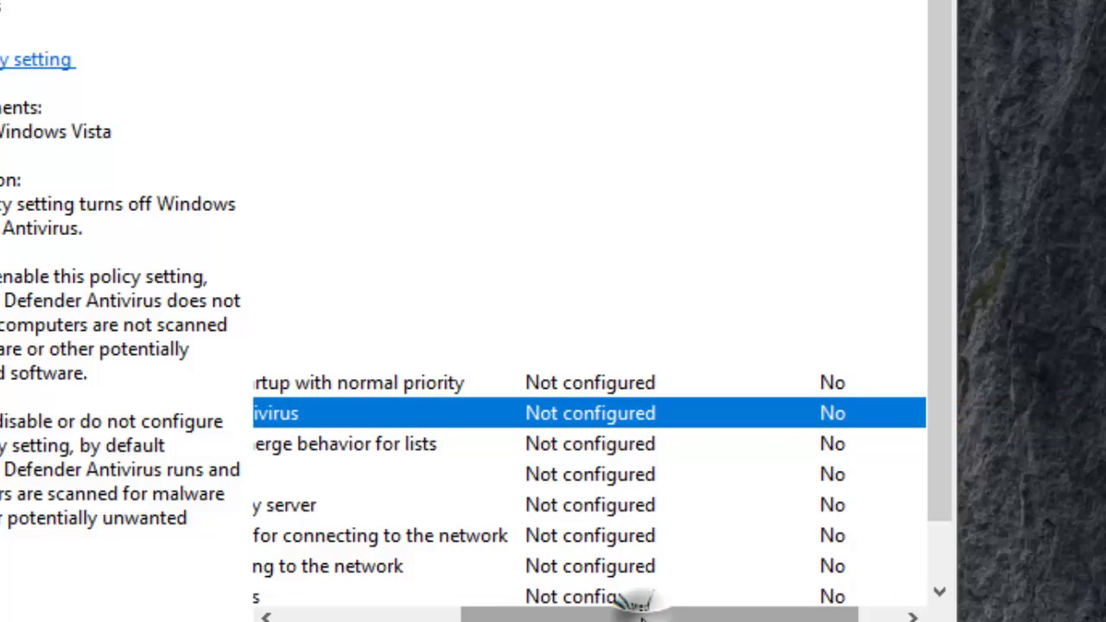
{"action": "left_click_drag", "start_coordinate": [639, 609], "coordinate": [436, 615]}
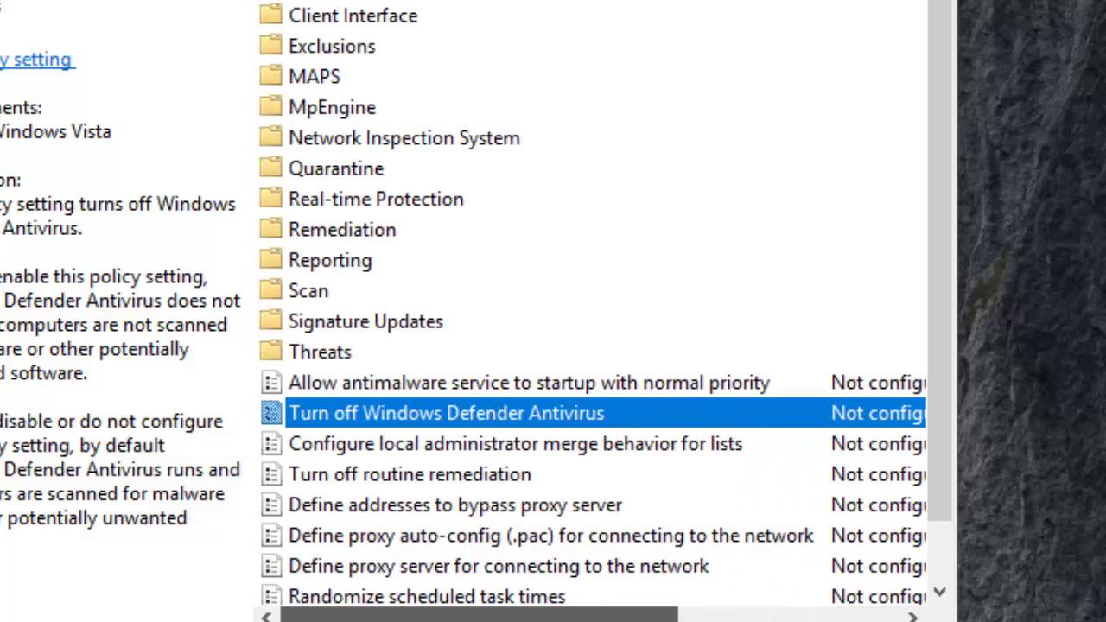
{"action": "double_click", "coordinate": [494, 424]}
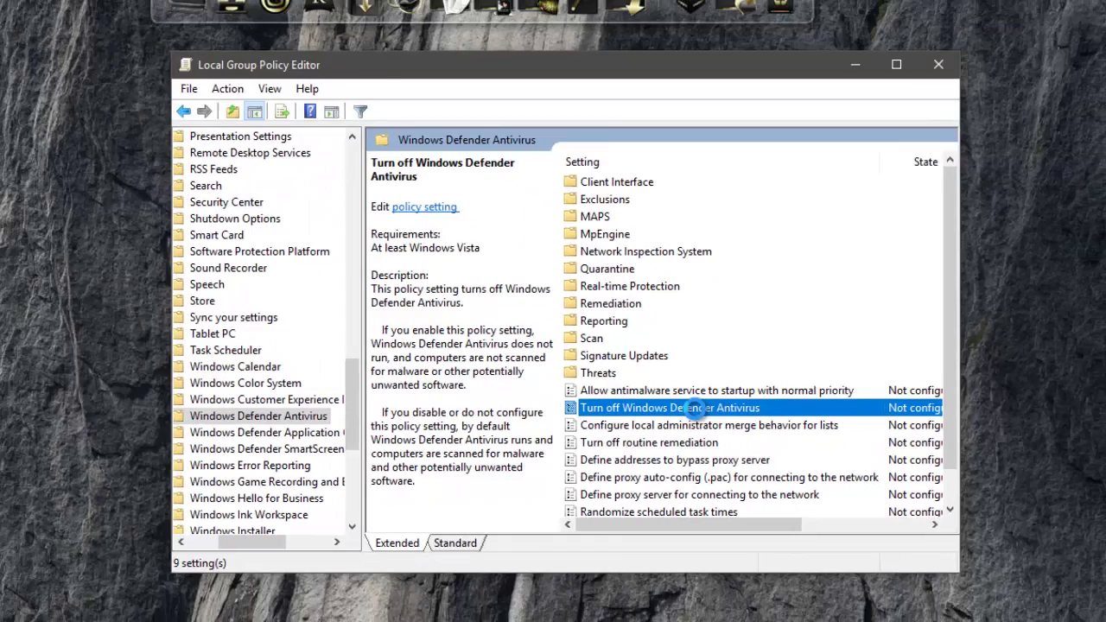
Step: Open the 'Turn off Windows Defender Antivirus' policy dialog and choose Enabled
{"action": "double_click", "coordinate": [498, 424]}
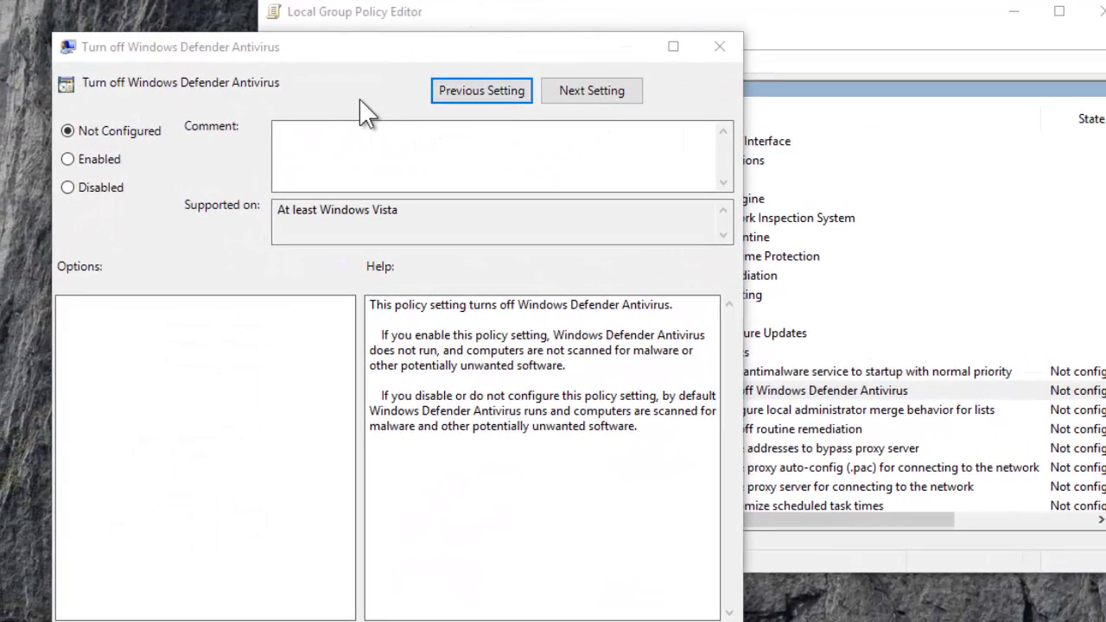
{"action": "left_click", "coordinate": [363, 82]}
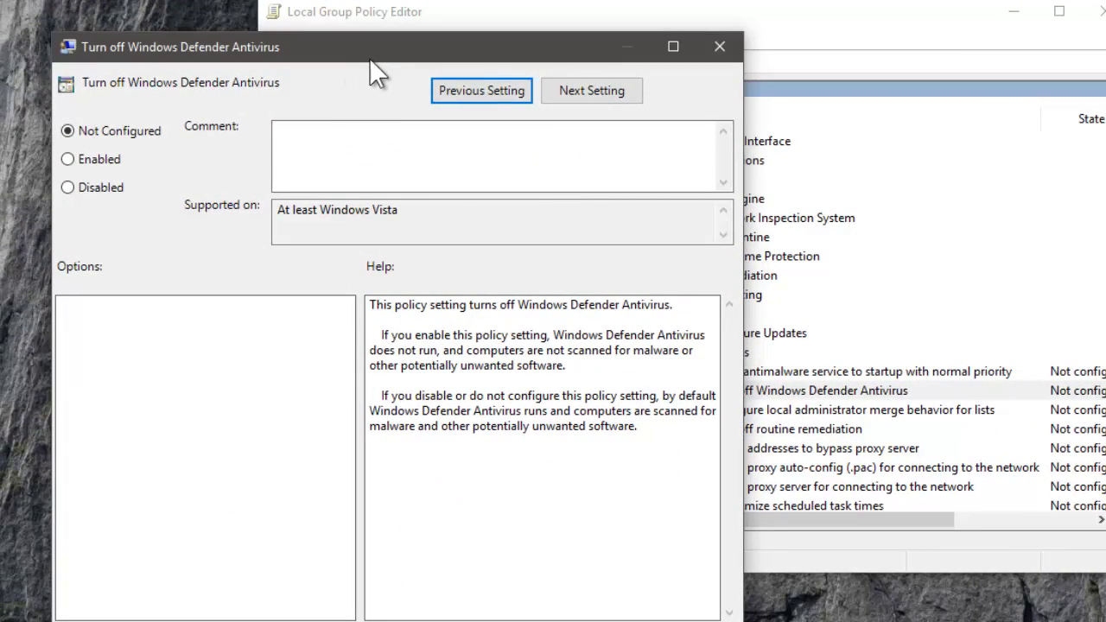
{"action": "left_click_drag", "start_coordinate": [367, 48], "coordinate": [581, 5]}
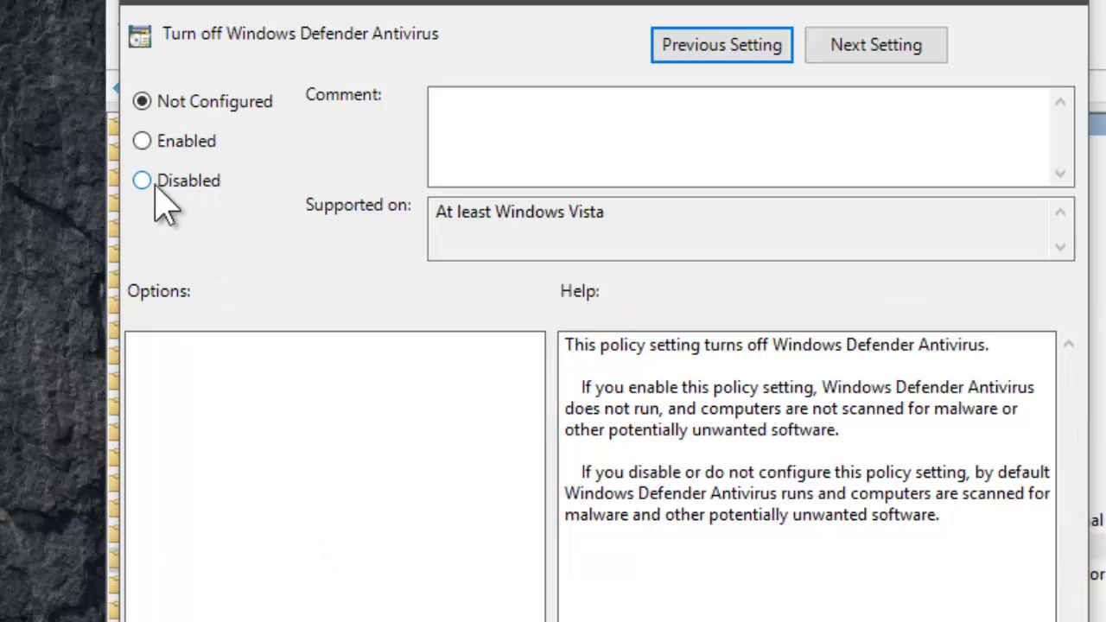
{"action": "left_click", "coordinate": [142, 142]}
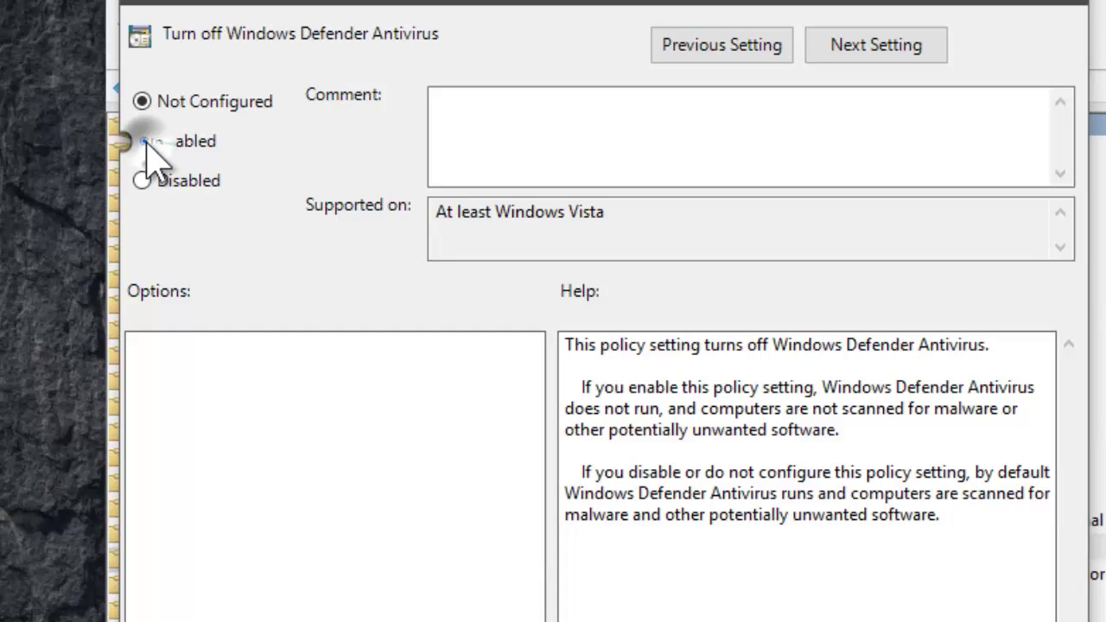
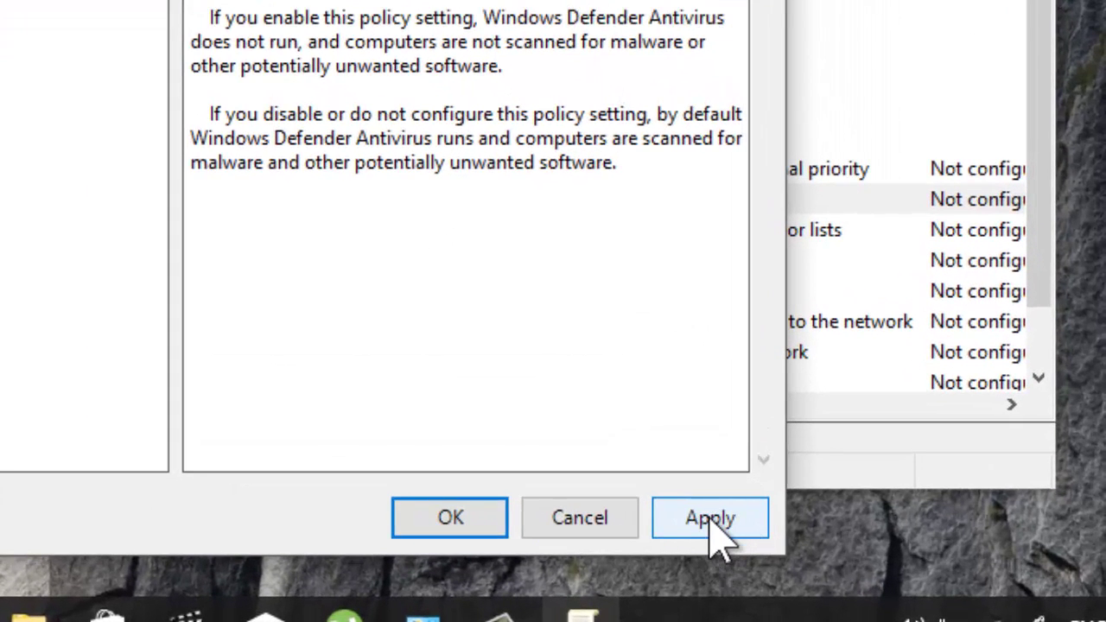
Step: Apply and save the Enabled setting for Turn off Windows Defender Antivirus
{"action": "left_click", "coordinate": [714, 531]}
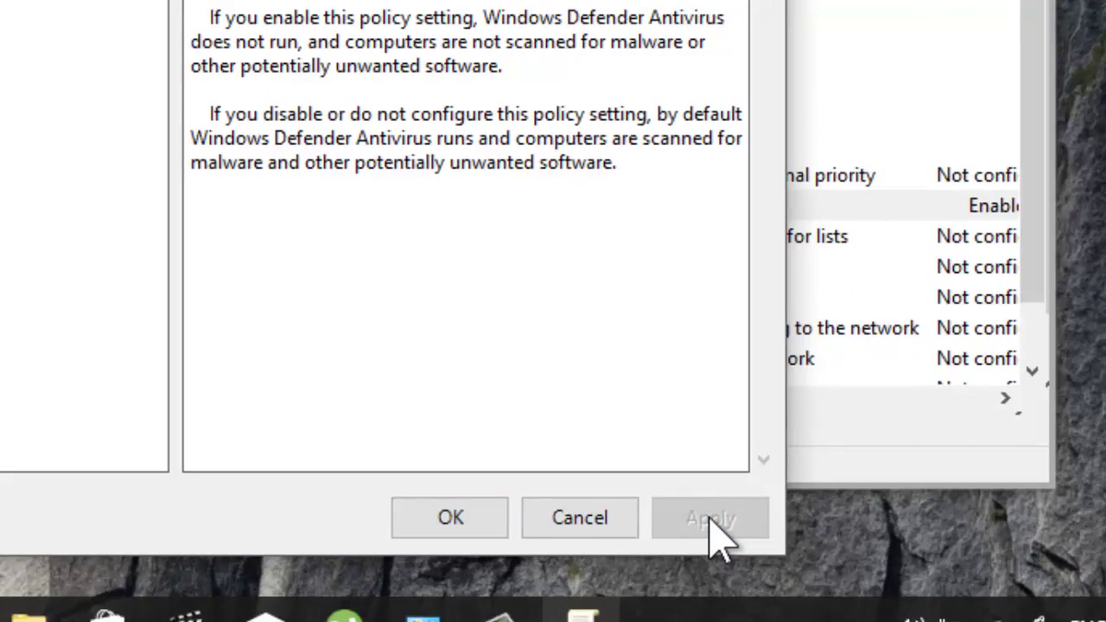
{"action": "left_click", "coordinate": [446, 523]}
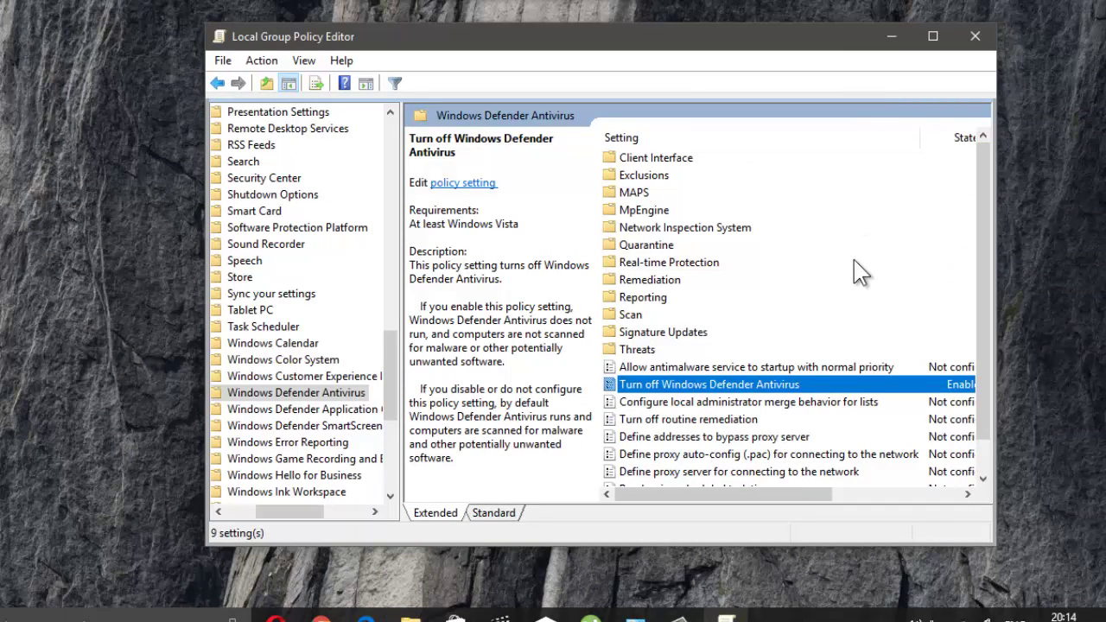
Step: Verify the policy State reads Enabled, then close the editor and open Windows Defender Security Centre
{"action": "left_click_drag", "start_coordinate": [717, 497], "coordinate": [831, 503]}
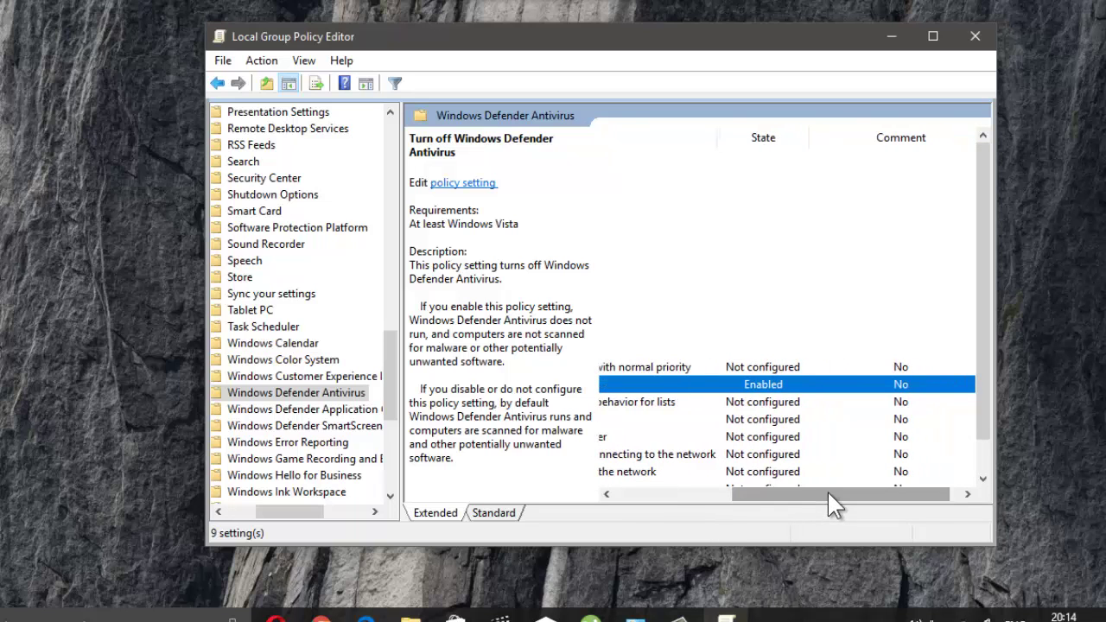
{"action": "left_click", "coordinate": [975, 39]}
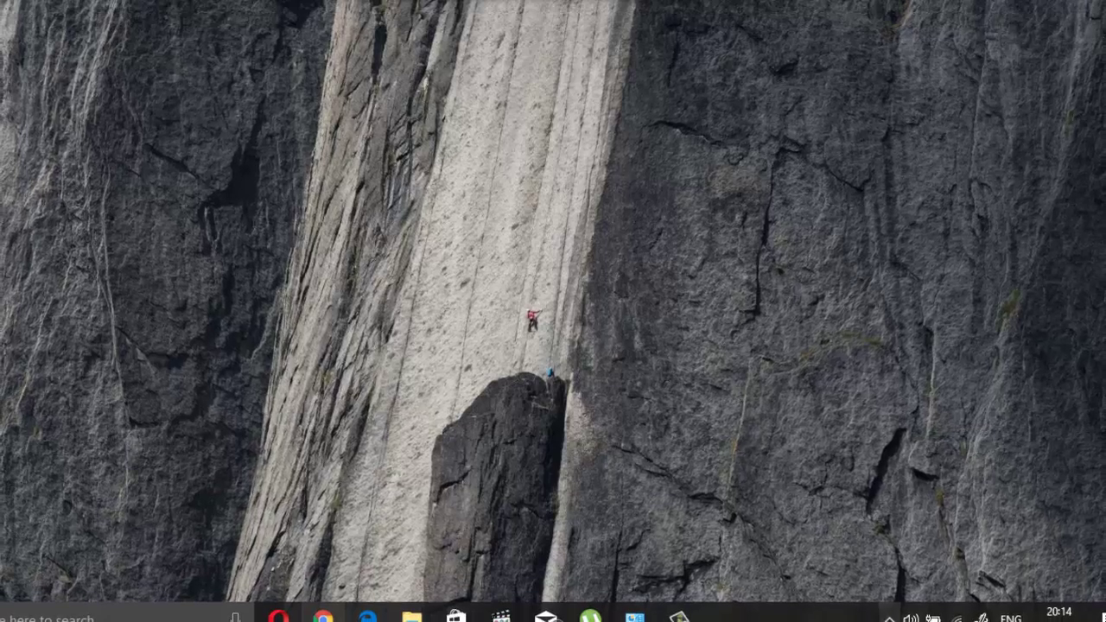
{"action": "left_click", "coordinate": [893, 620]}
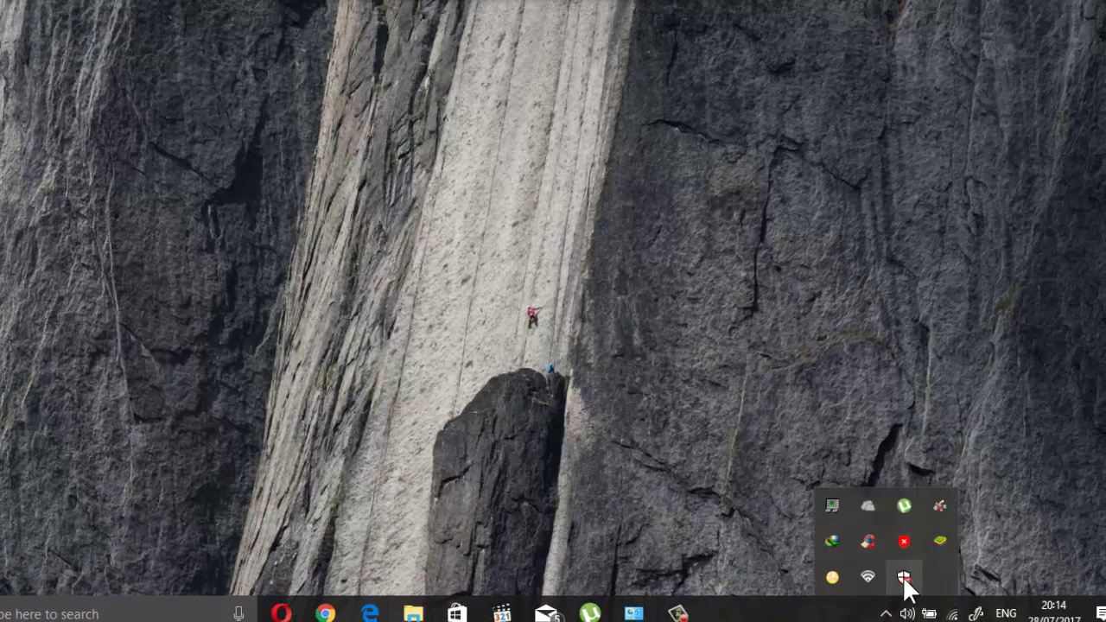
{"action": "left_click", "coordinate": [904, 579]}
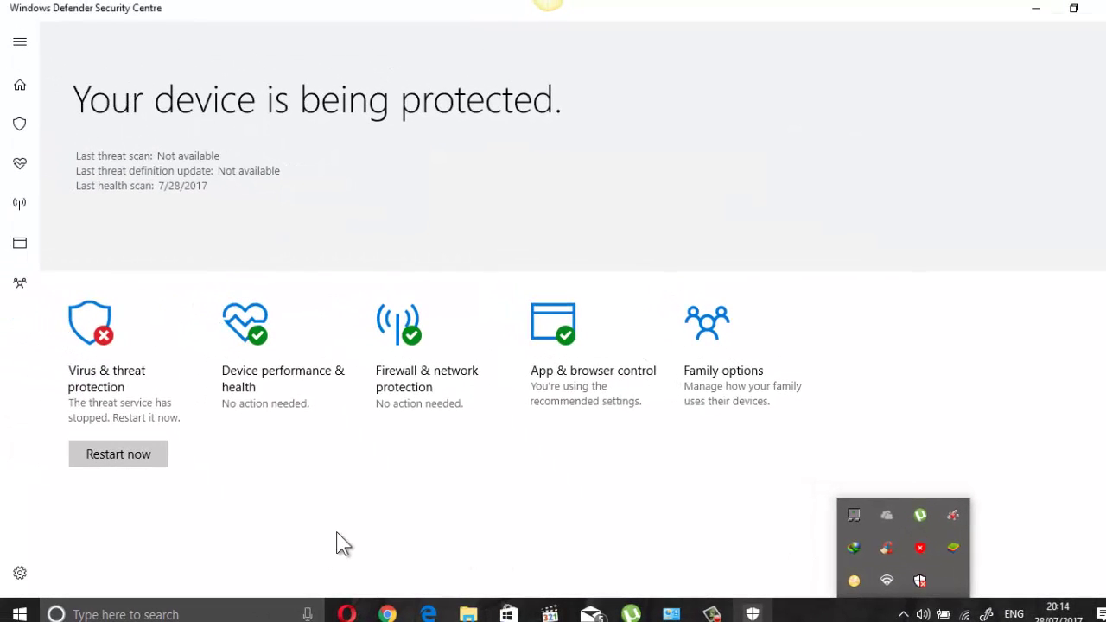
Step: Restart the stopped threat service under Virus & threat protection, then close Security Centre
{"action": "left_click", "coordinate": [120, 455]}
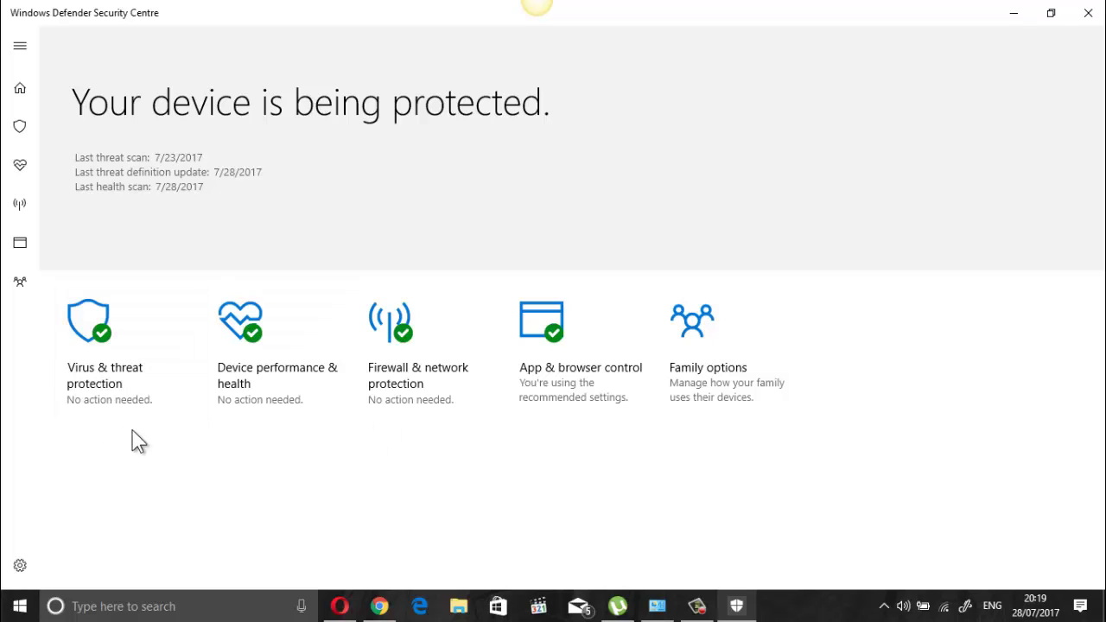
{"action": "left_click", "coordinate": [1086, 17]}
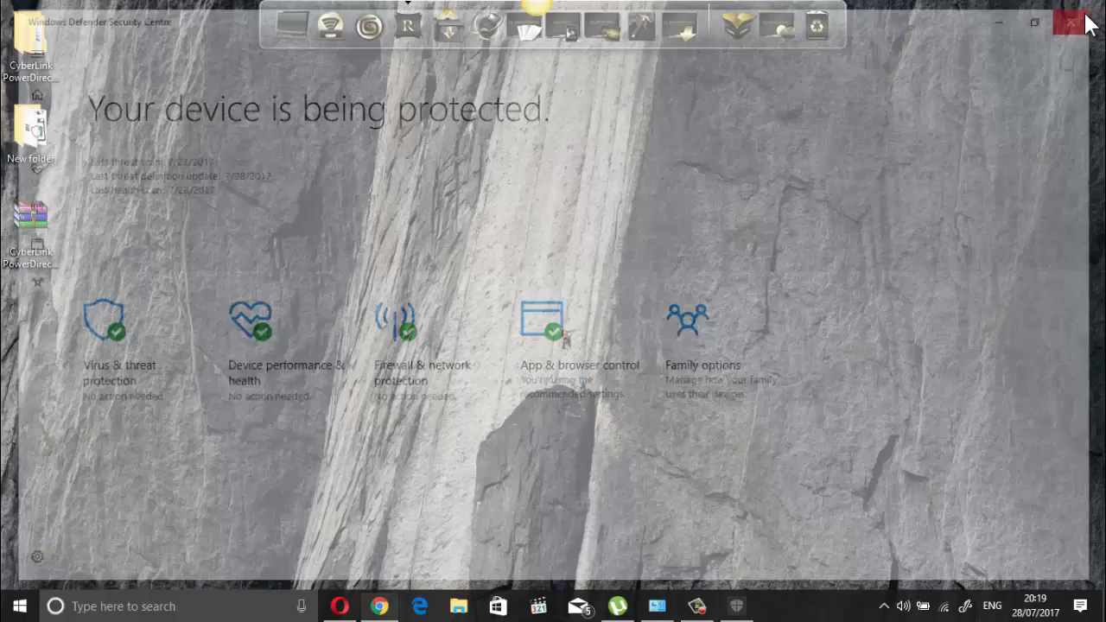
{"action": "left_click", "coordinate": [882, 606]}
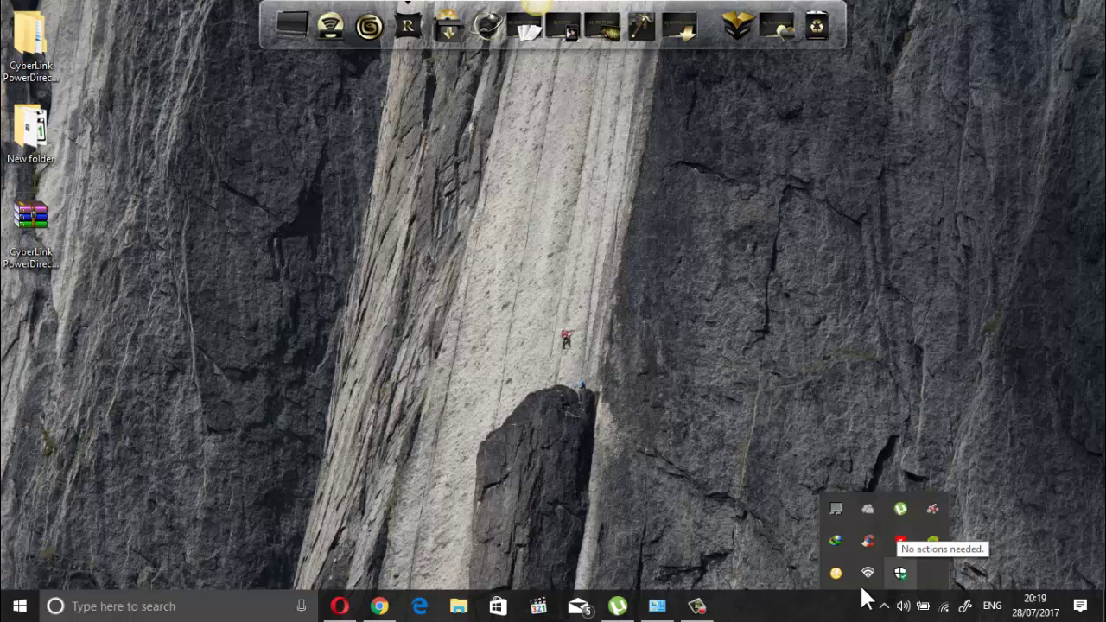
{"action": "left_click", "coordinate": [799, 611]}
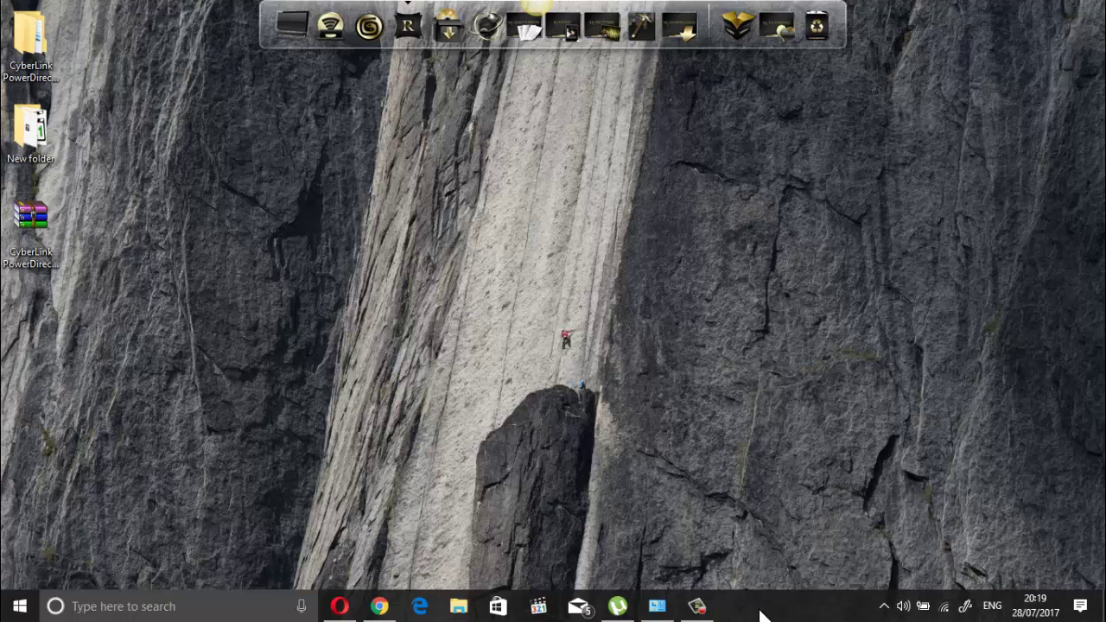